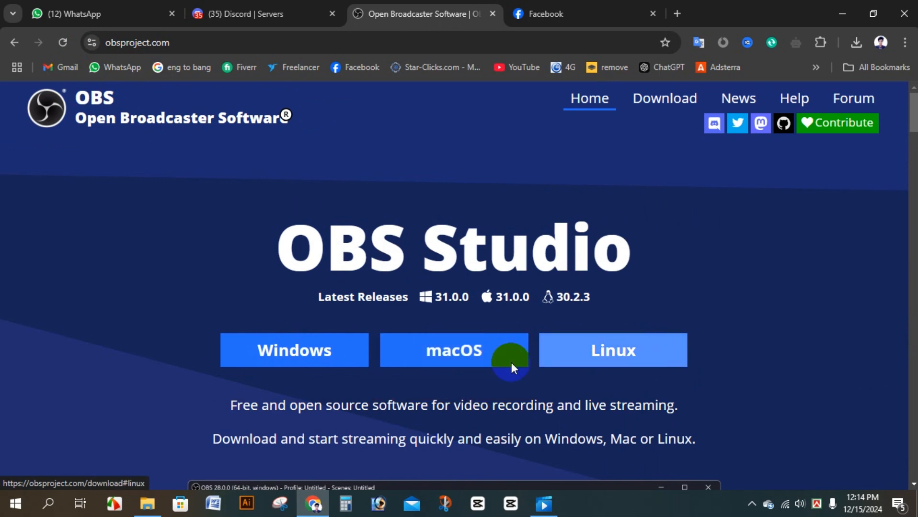
# Step: Switch to File Explorer and run OBS-Studio-27.0.1-Full-Installer-x64.exe from the obs folder as administrator
pyautogui.click(264, 370)
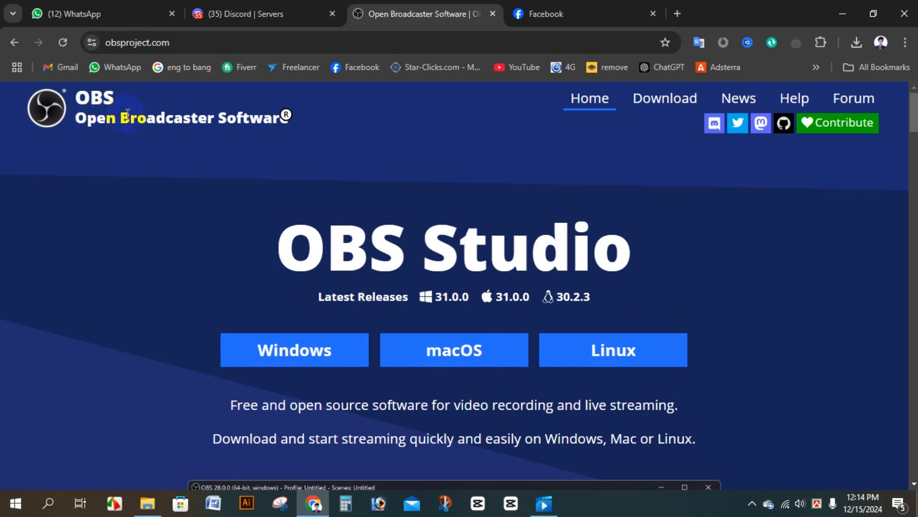
pyautogui.click(148, 503)
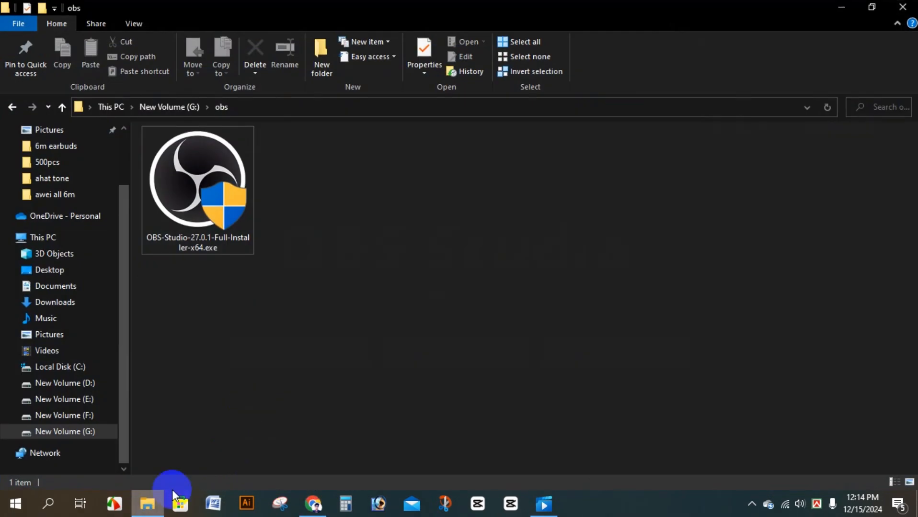
pyautogui.rightClick(195, 159)
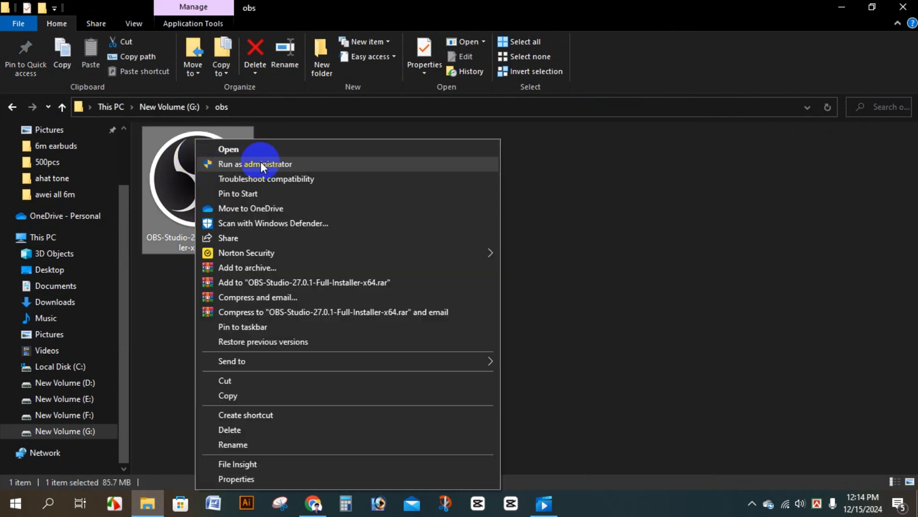
pyautogui.click(262, 165)
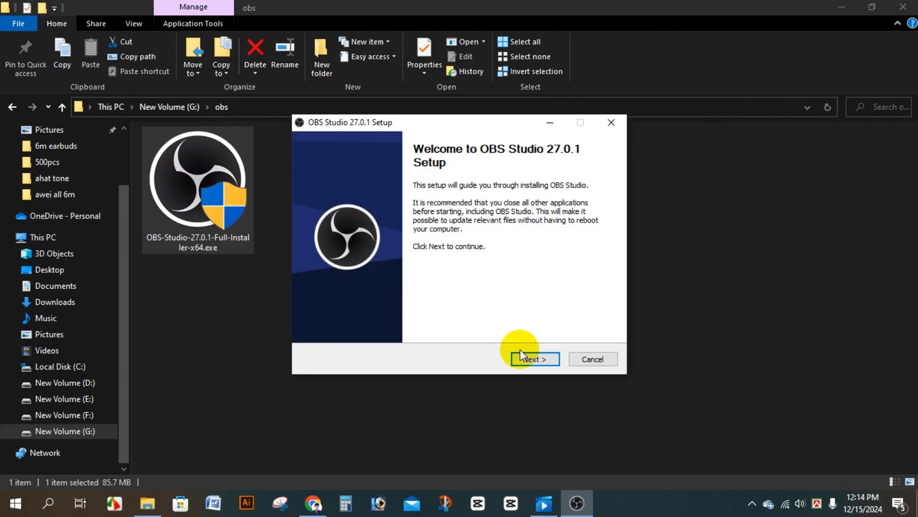
# Step: Install OBS Studio 27.0.1 into C:\Program Files\obs-studio and finish the setup with the launch option enabled
pyautogui.click(534, 361)
pyautogui.click(535, 358)
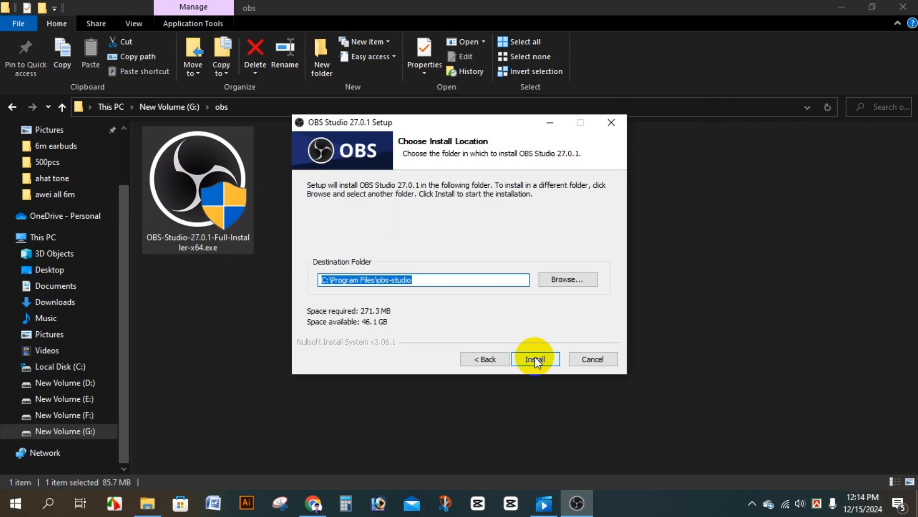
pyautogui.click(535, 358)
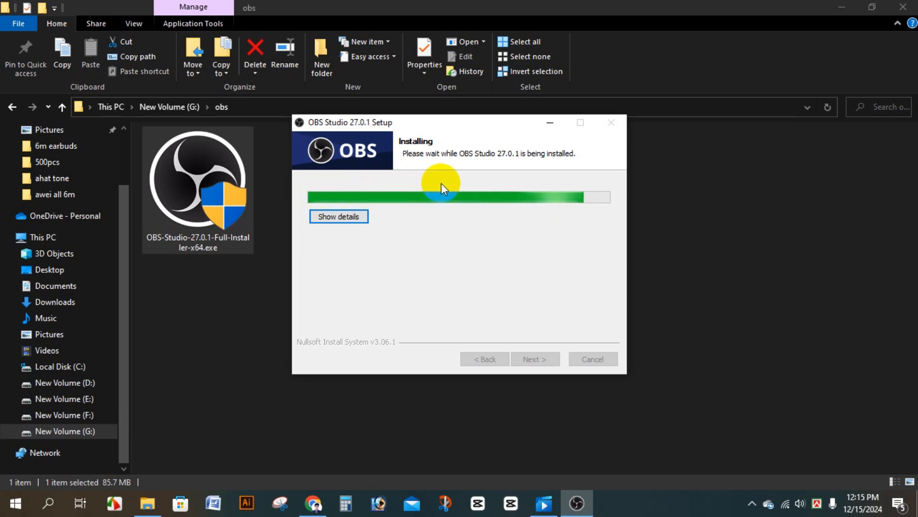
pyautogui.click(339, 216)
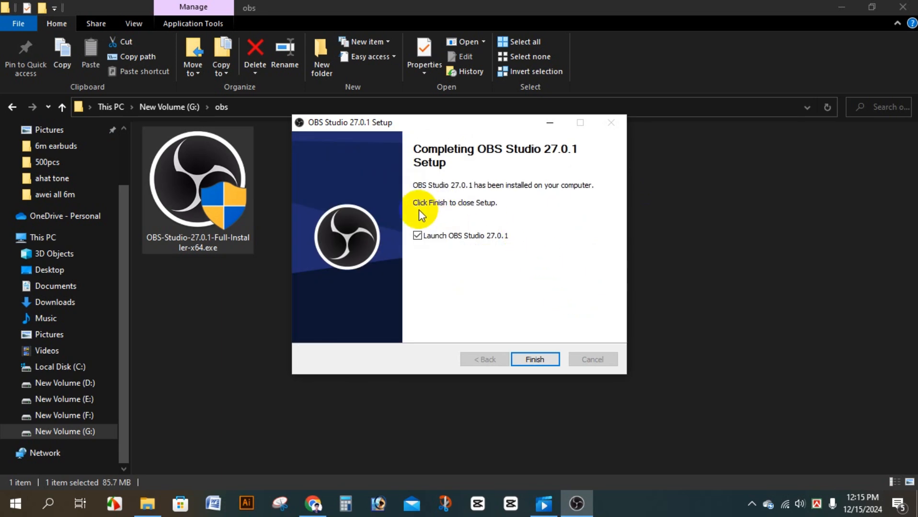
pyautogui.click(527, 357)
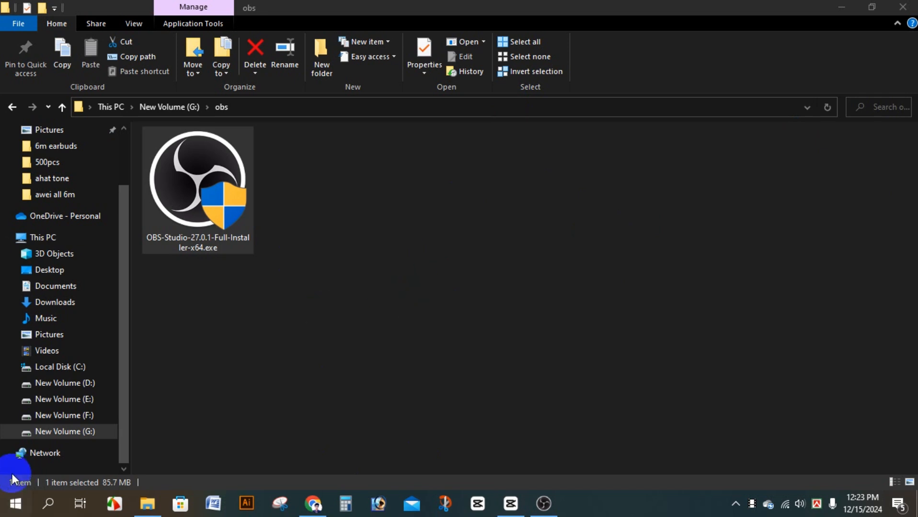
# Step: Switch to OBS Studio (64bit) and bring its main window to the front
pyautogui.click(12, 506)
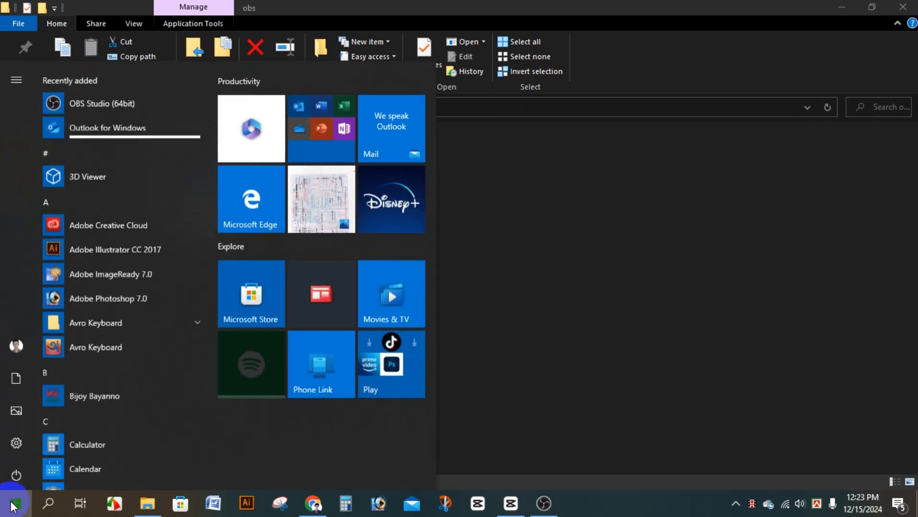
pyautogui.click(103, 108)
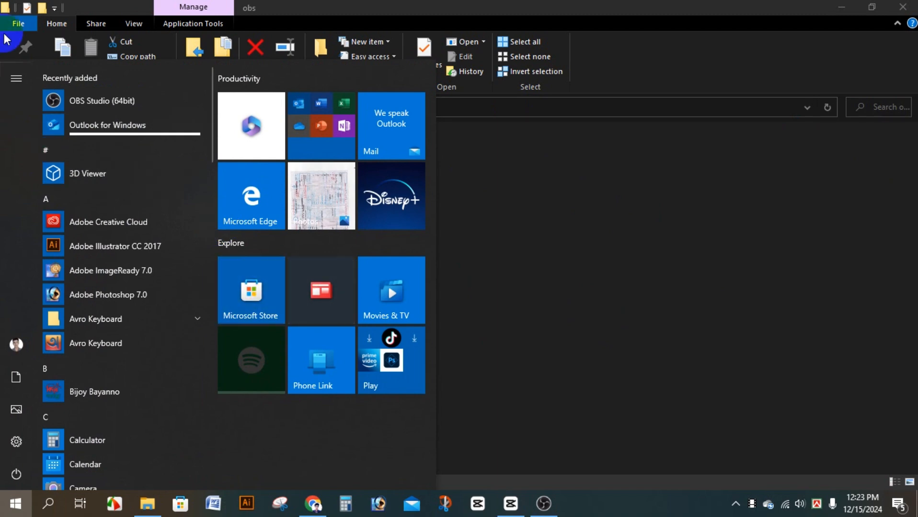
pyautogui.click(543, 505)
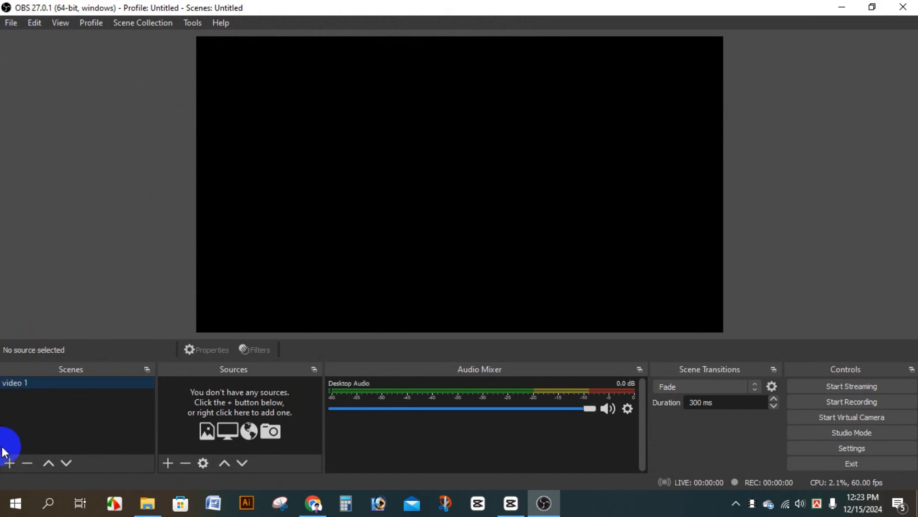
# Step: Add a new scene named "video 2"
pyautogui.click(10, 463)
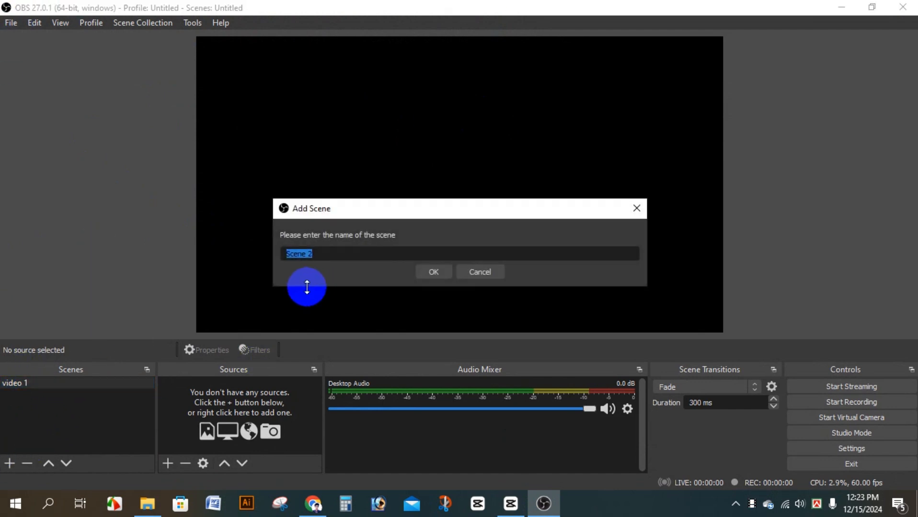
pyautogui.click(327, 254)
pyautogui.moveTo(335, 253); pyautogui.dragTo(285, 255)
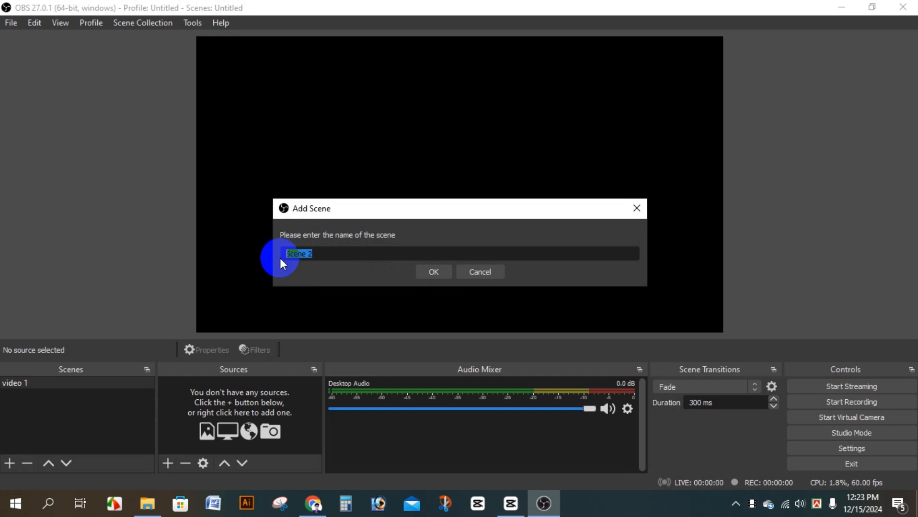
pyautogui.write('video 2')
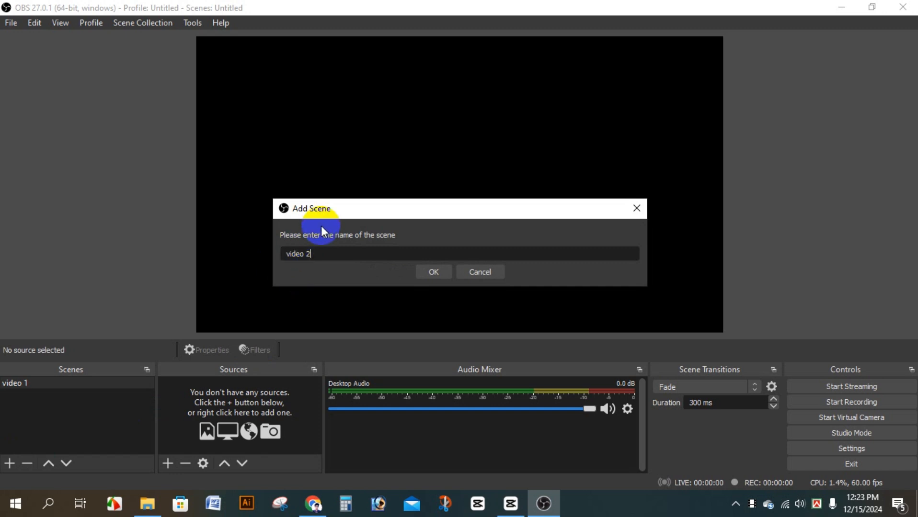
pyautogui.click(444, 274)
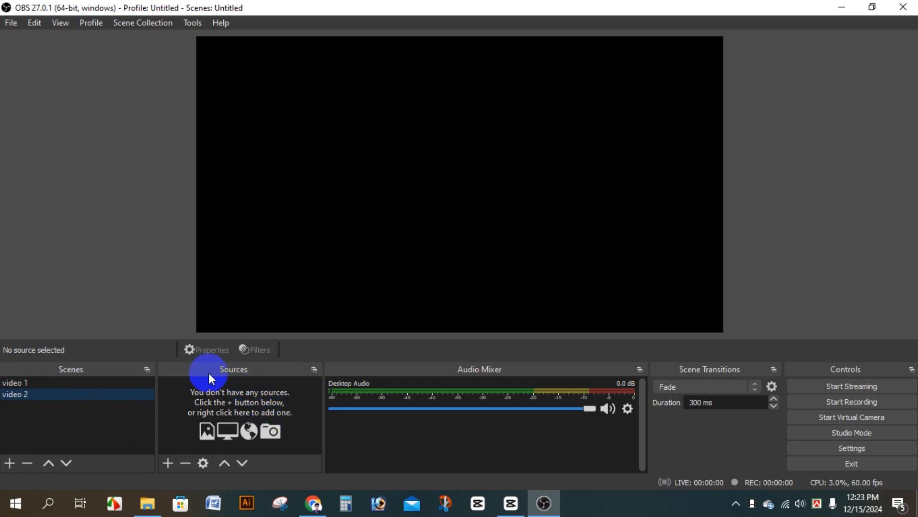
# Step: Add a new Display Capture source named "Display 1" to the video 2 scene
pyautogui.click(168, 463)
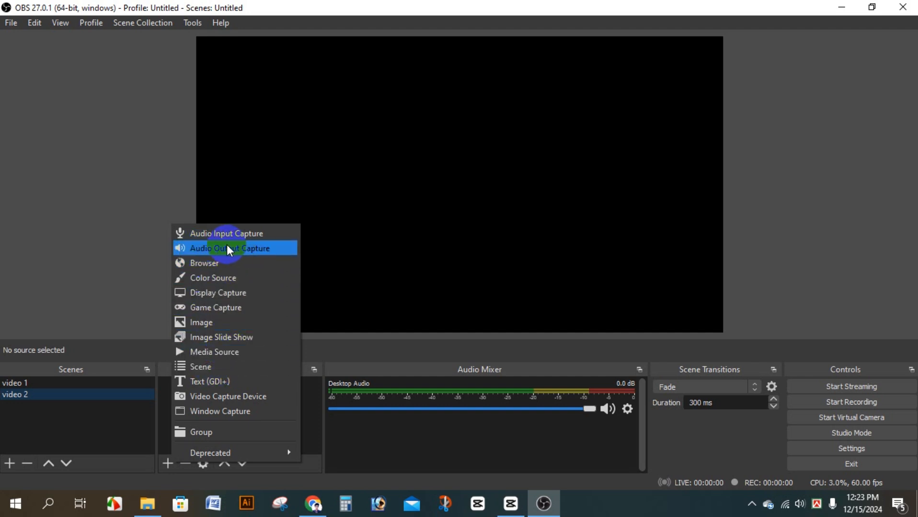
pyautogui.click(226, 292)
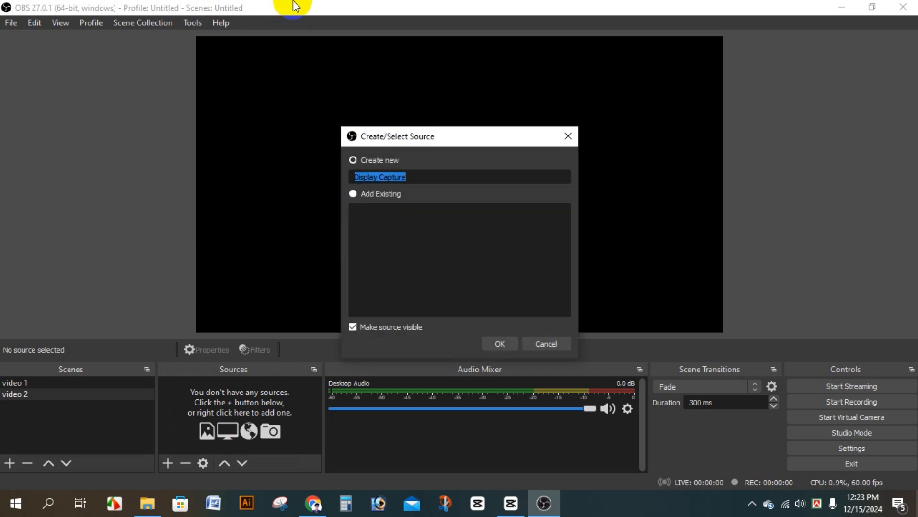
pyautogui.click(367, 179)
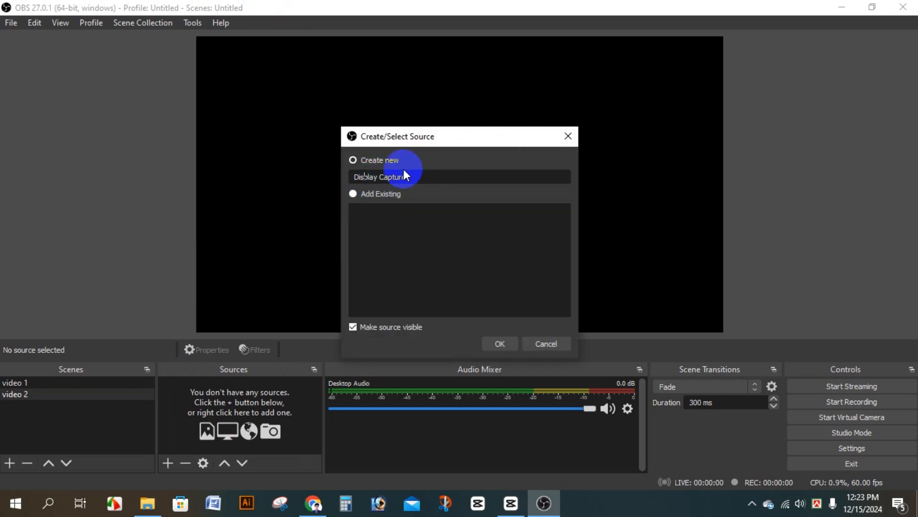
pyautogui.moveTo(417, 176); pyautogui.dragTo(383, 177)
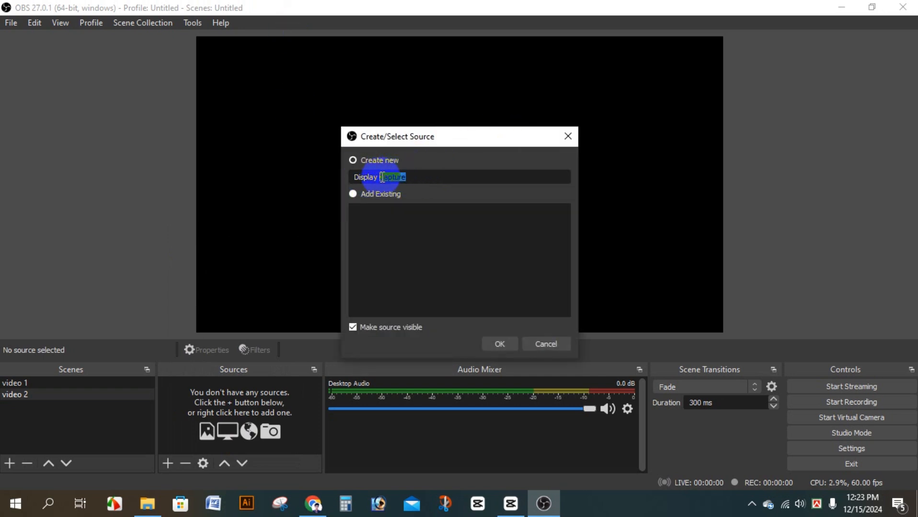
pyautogui.write('1')
pyautogui.click(500, 344)
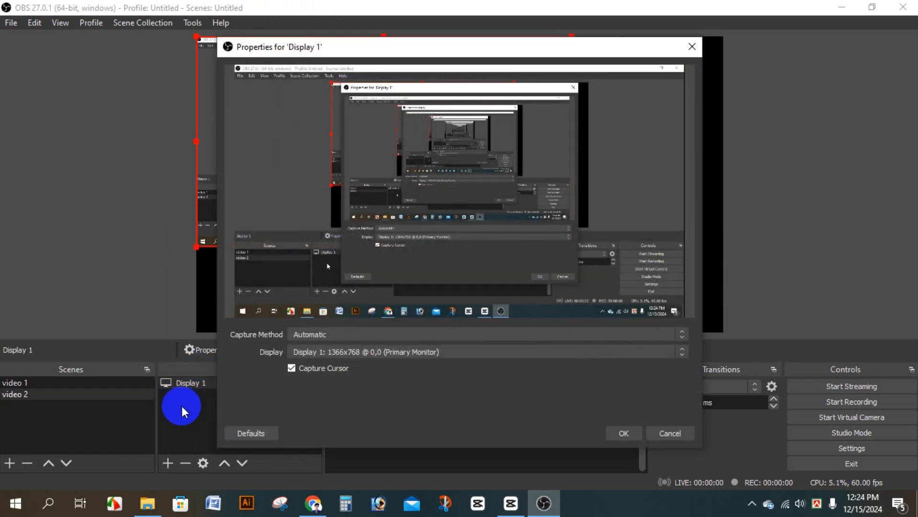
# Step: Confirm Display 1's properties with Automatic capture, the primary monitor and cursor capture enabled, and enlarge the source to fill the canvas
pyautogui.click(321, 350)
pyautogui.click(322, 352)
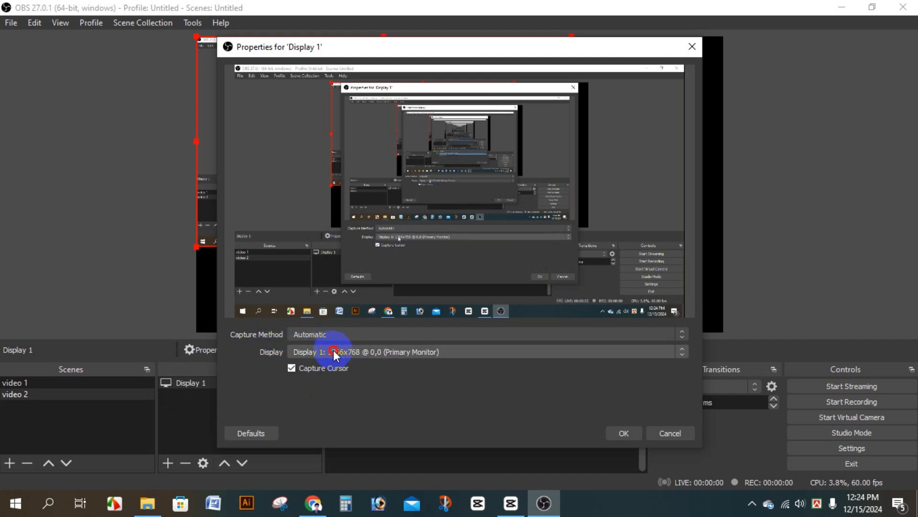
pyautogui.click(306, 336)
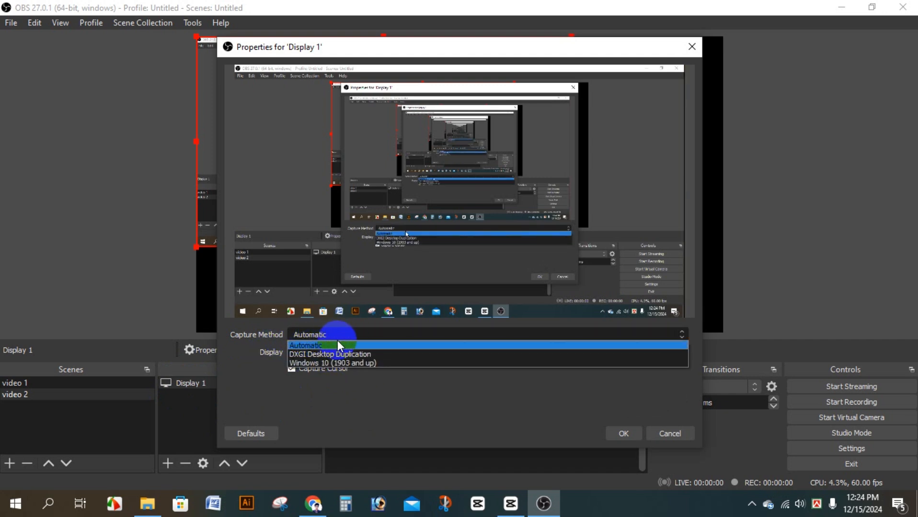
pyautogui.click(300, 348)
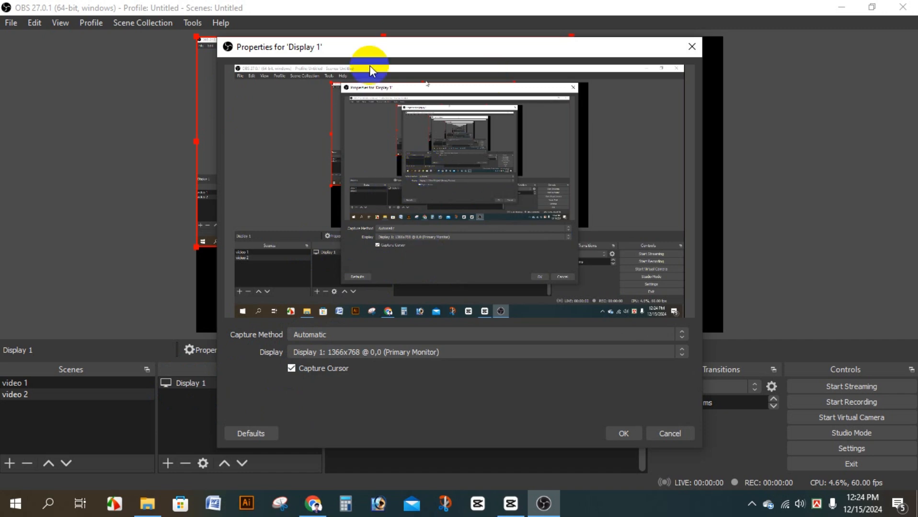
pyautogui.click(291, 369)
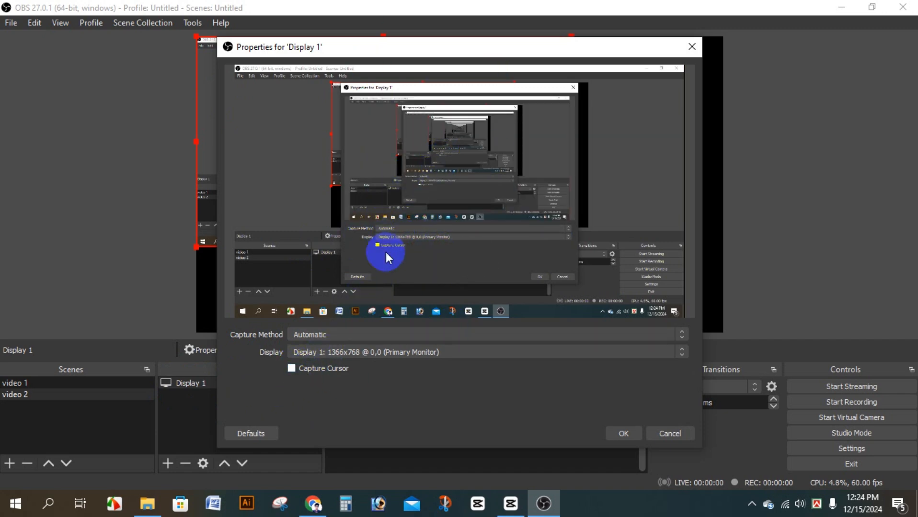
pyautogui.click(290, 369)
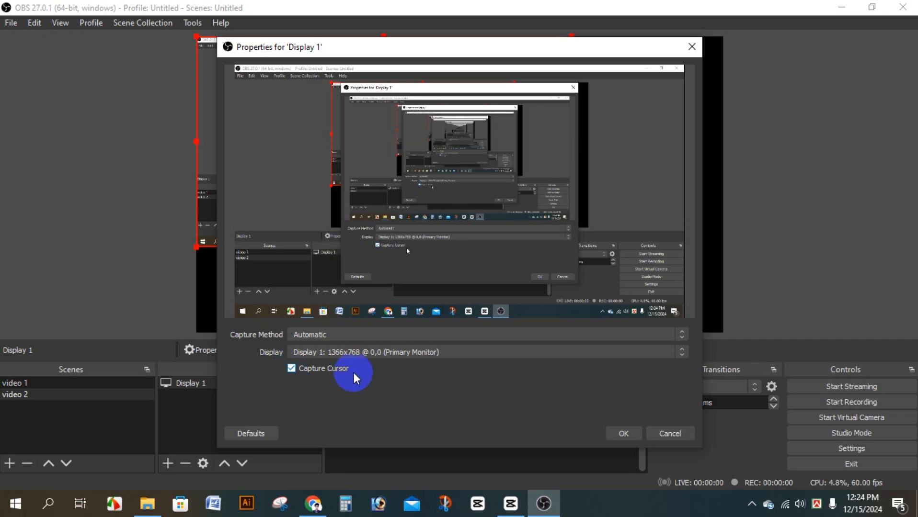
pyautogui.click(624, 433)
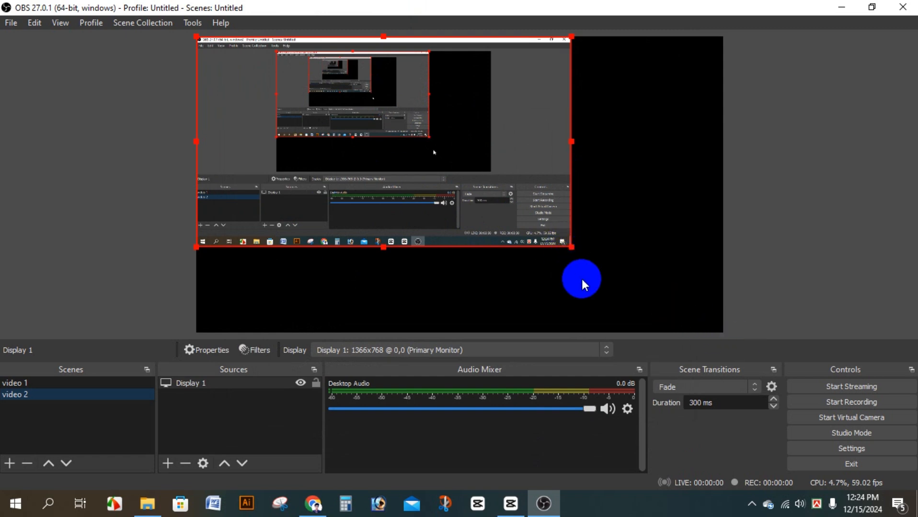
pyautogui.moveTo(572, 248); pyautogui.dragTo(699, 328)
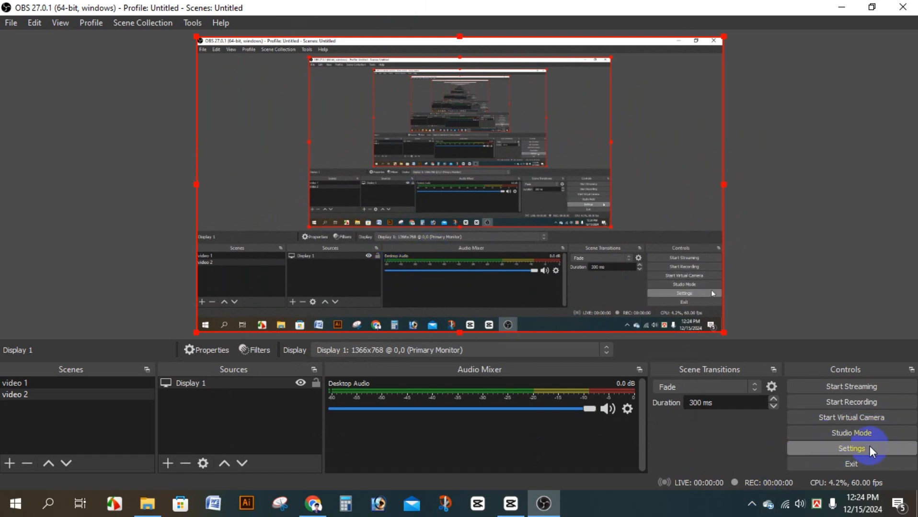
# Step: Open the settings and review the advanced, output and video options, including the available base canvas resolutions
pyautogui.click(853, 448)
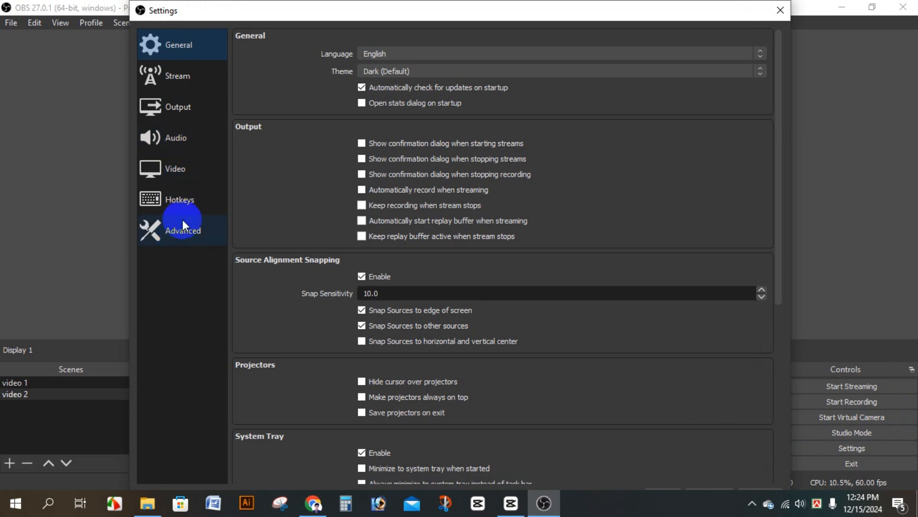
pyautogui.click(183, 231)
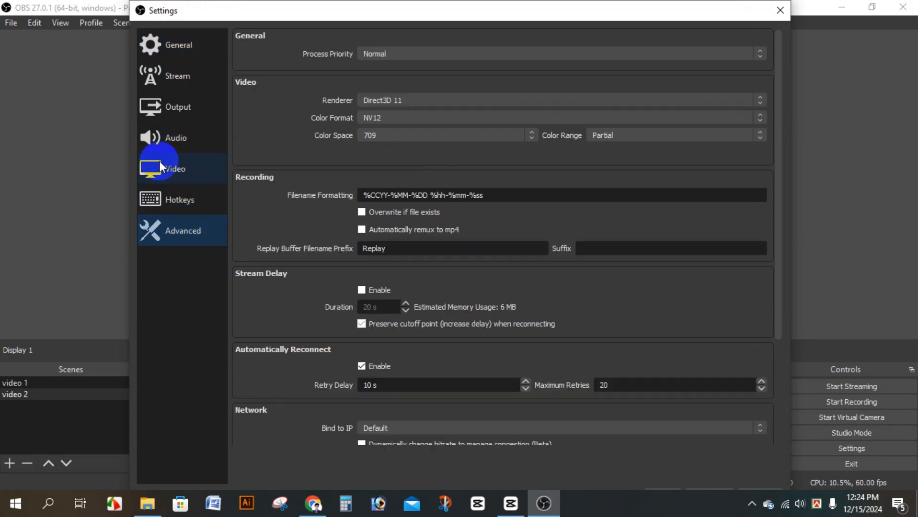
pyautogui.click(178, 111)
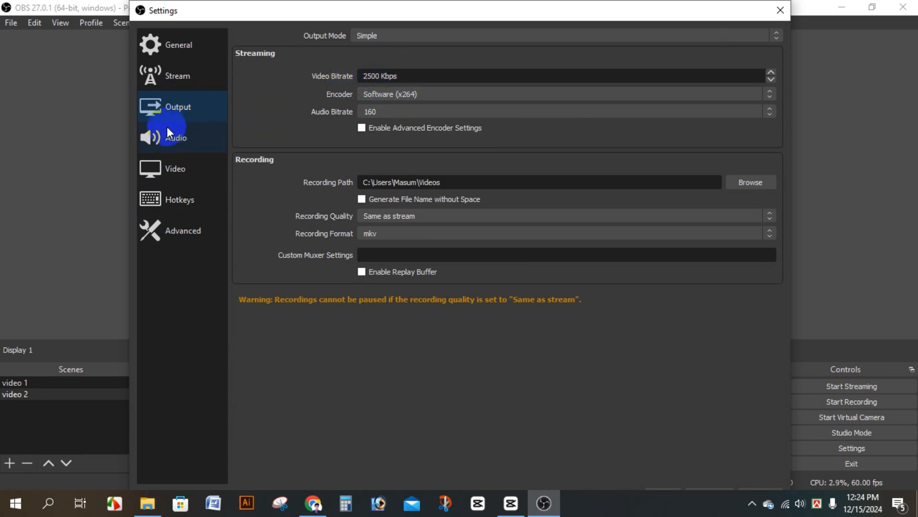
pyautogui.click(162, 172)
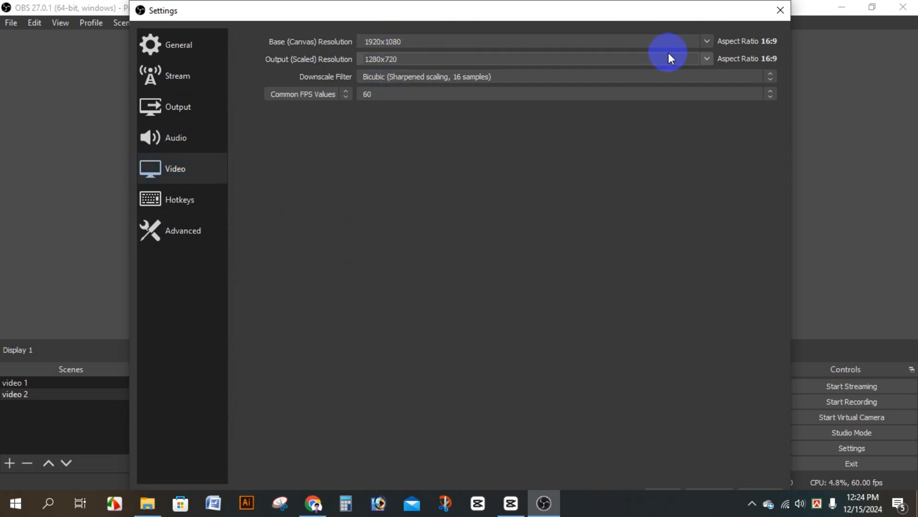
pyautogui.click(706, 41)
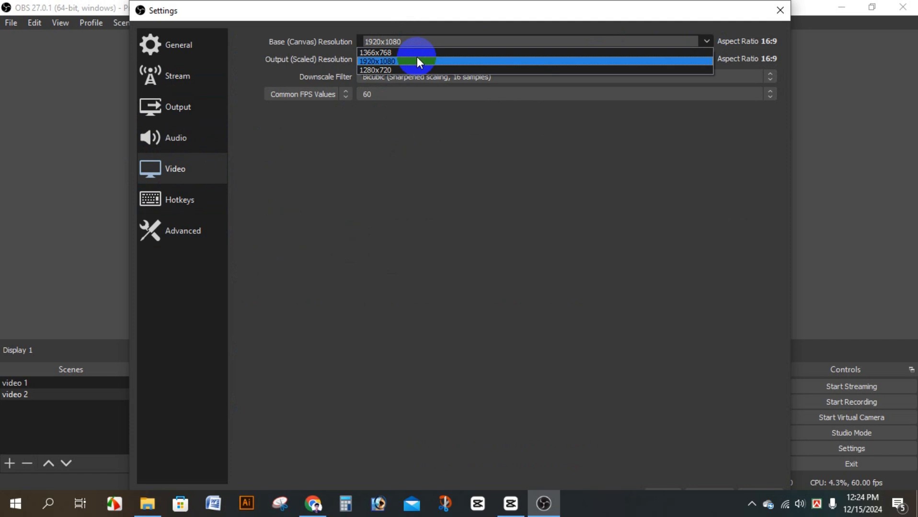
pyautogui.click(324, 219)
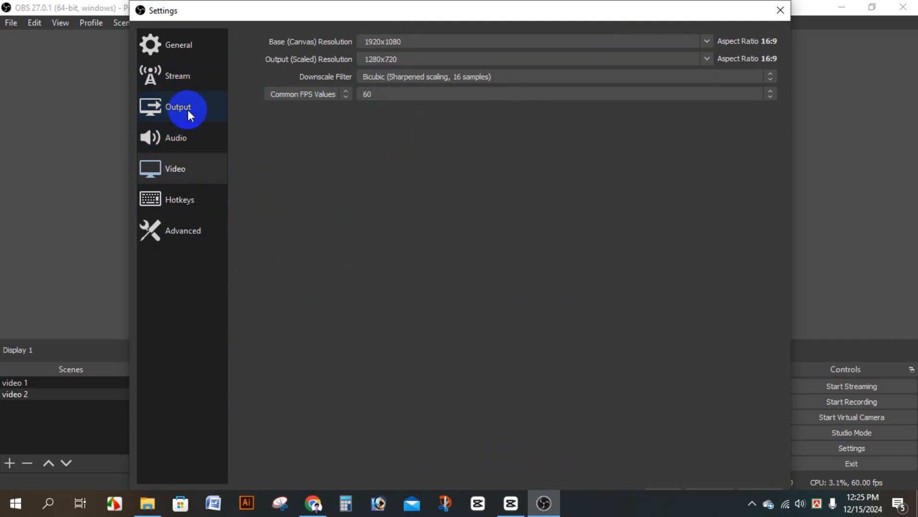
# Step: Review the output settings and the folder chooser for the recording path, keep the current folder, and confirm the settings
pyautogui.click(164, 108)
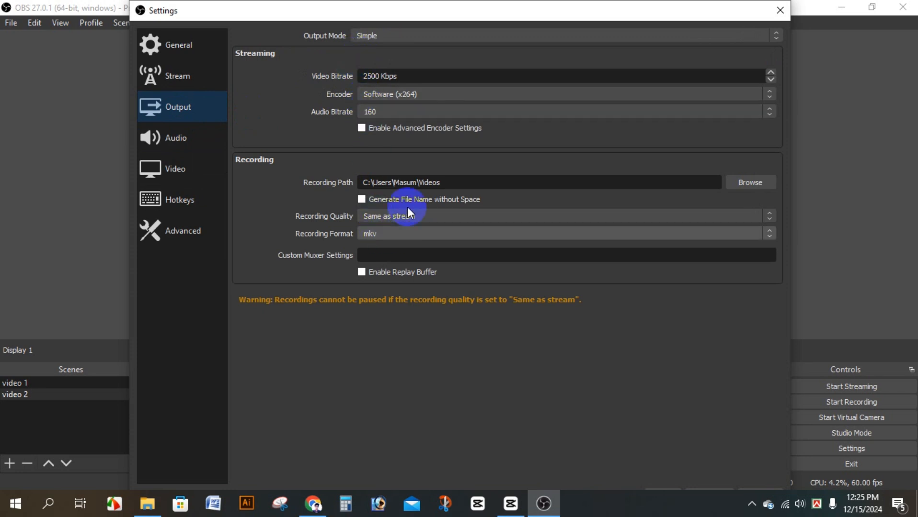
pyautogui.click(359, 182)
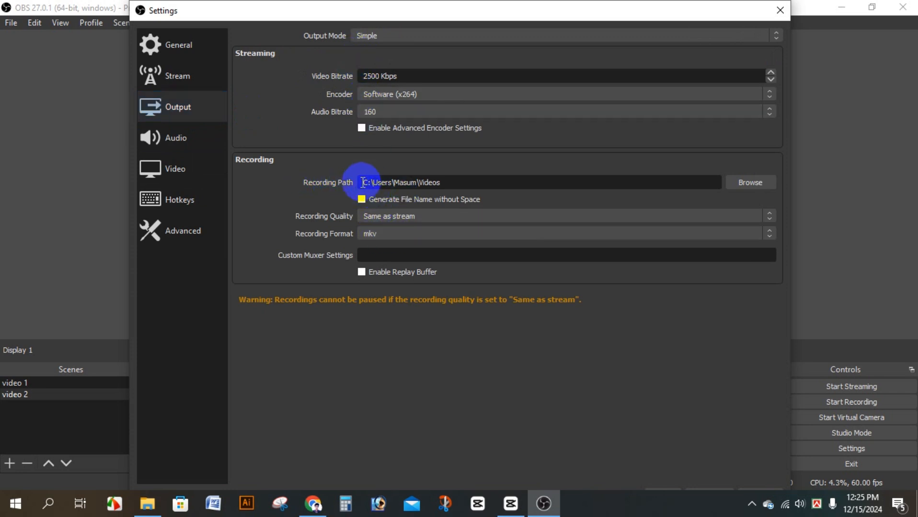
pyautogui.click(736, 183)
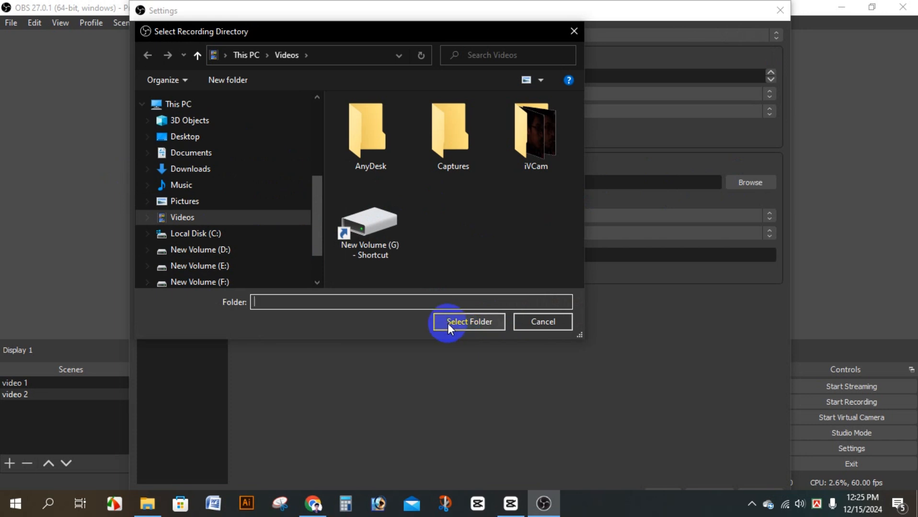
pyautogui.click(546, 321)
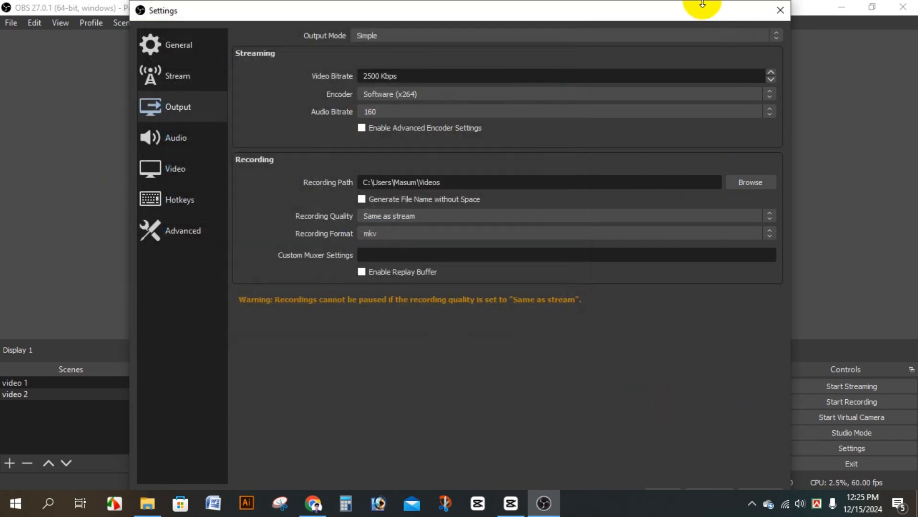
pyautogui.moveTo(701, 8); pyautogui.dragTo(705, 41)
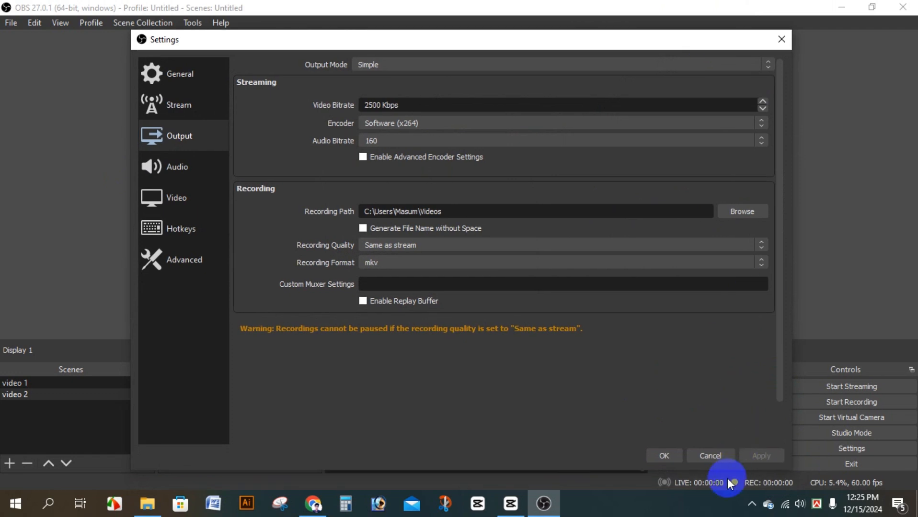
pyautogui.click(664, 455)
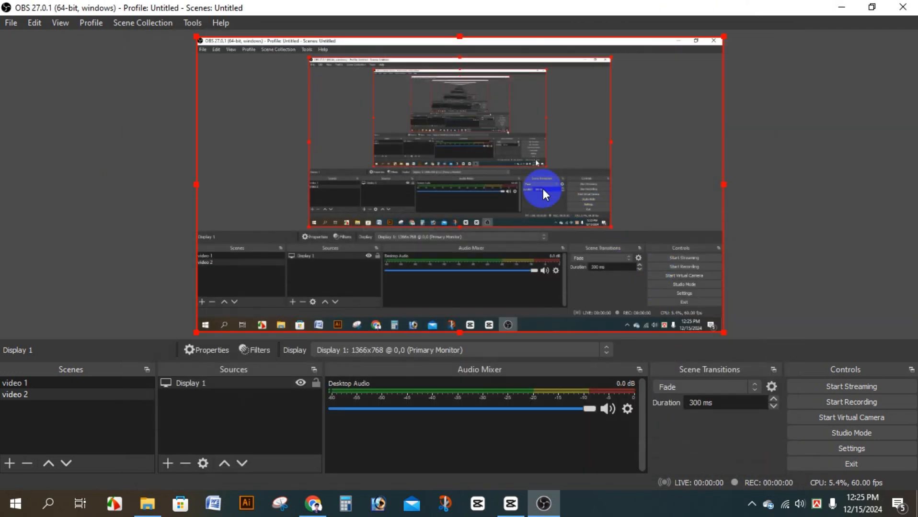
# Step: Record a short test clip of the video 2 scene, about 12 seconds or slightly longer, and stop the recording
pyautogui.click(903, 419)
pyautogui.click(844, 405)
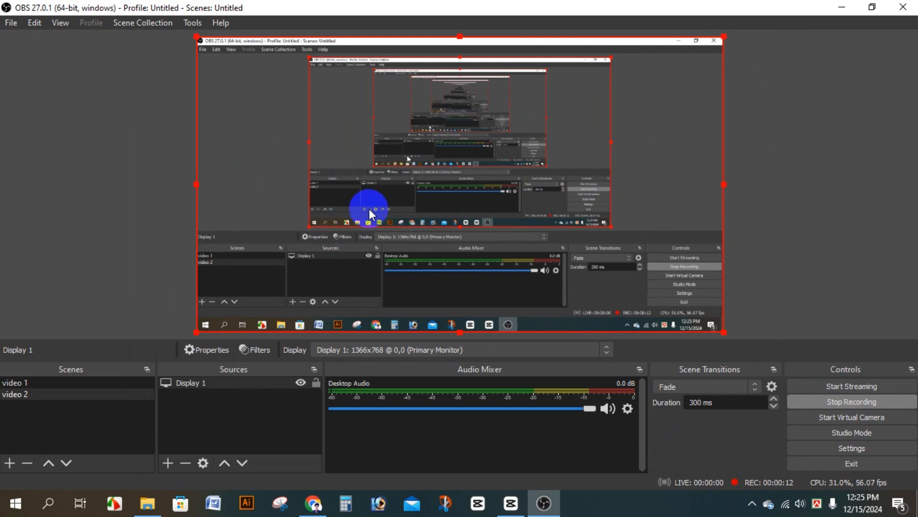
pyautogui.click(857, 400)
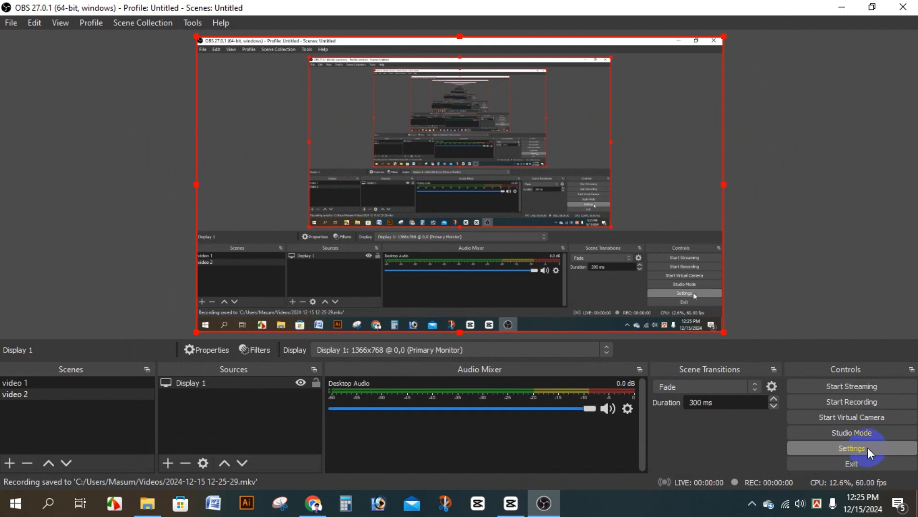
# Step: Reopen the output settings to check the folder where recordings are saved, and close them without changing the recording path
pyautogui.click(853, 449)
pyautogui.click(152, 106)
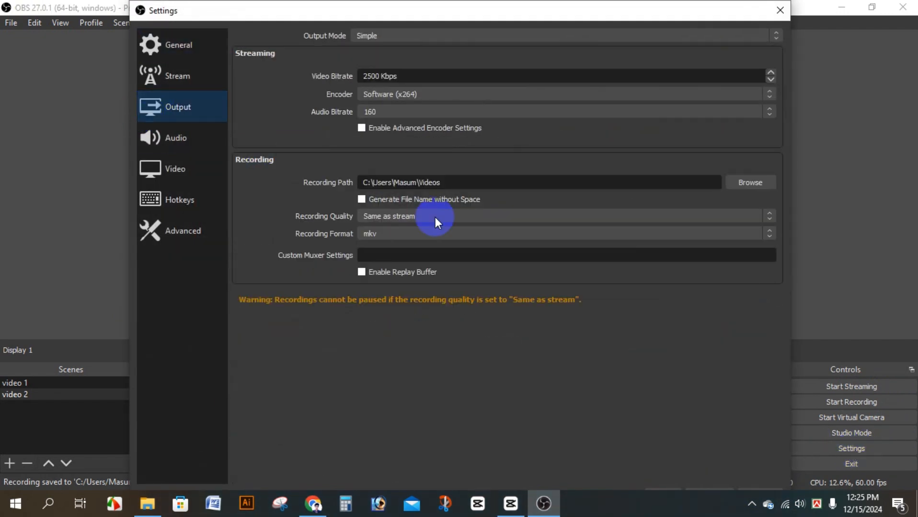
pyautogui.click(749, 183)
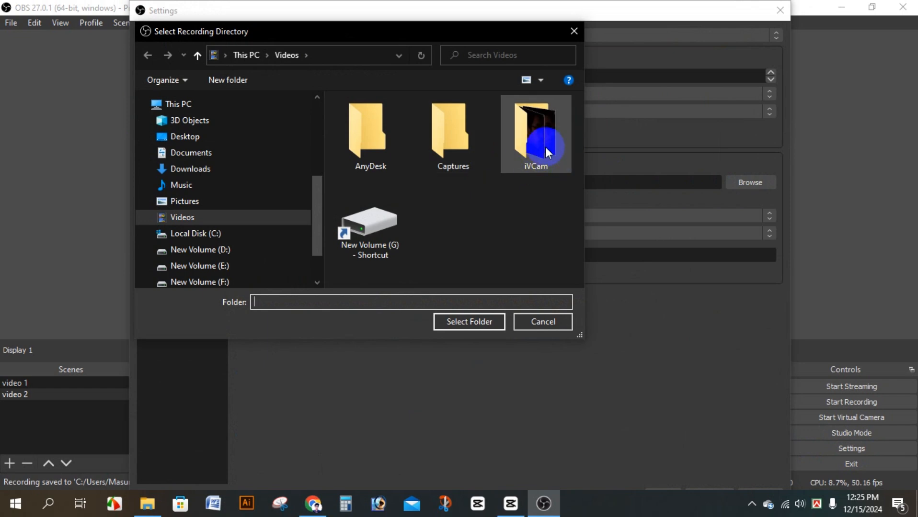
pyautogui.click(527, 321)
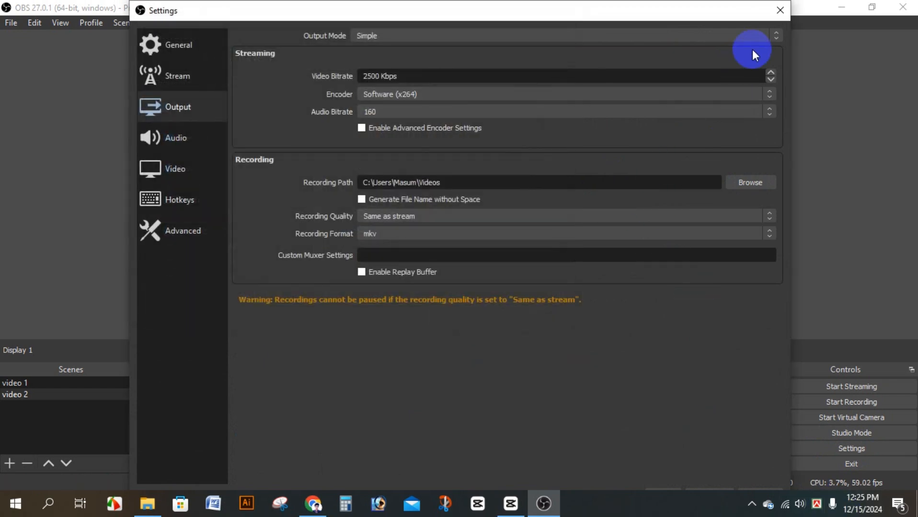
pyautogui.click(778, 11)
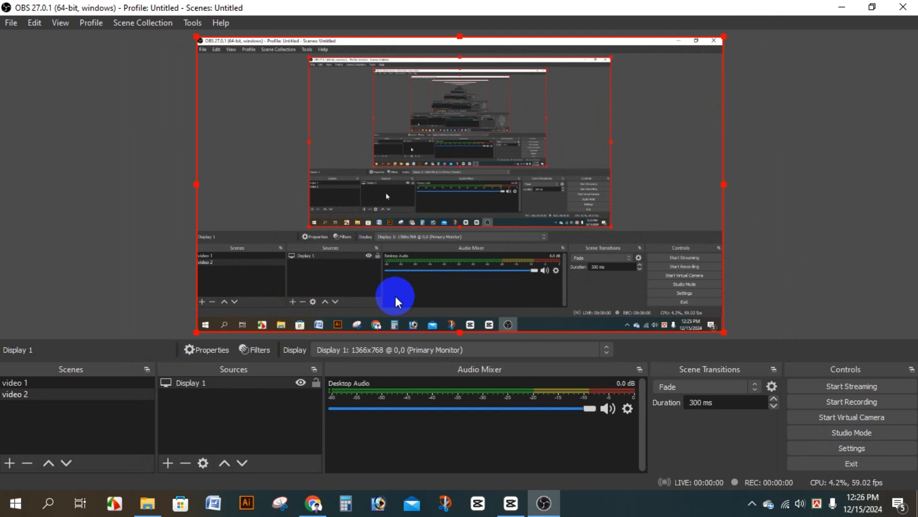